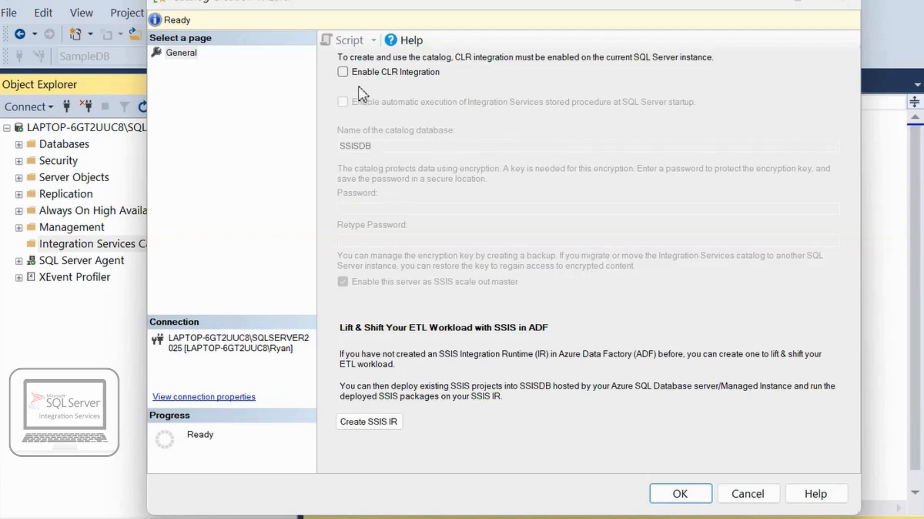
# - Create the SSISDB catalog with CLR integration enabled, entering and confirming the catalog's encryption password
pyautogui.click(345, 74)
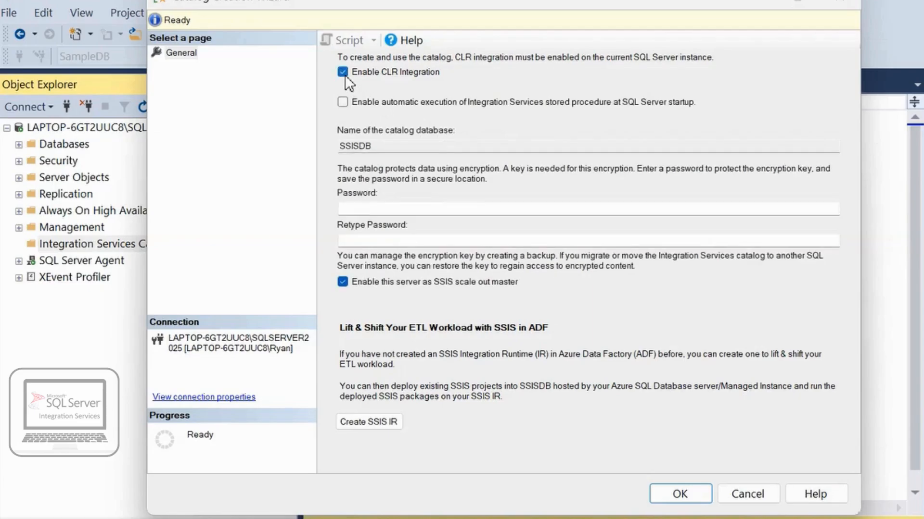
pyautogui.click(377, 210)
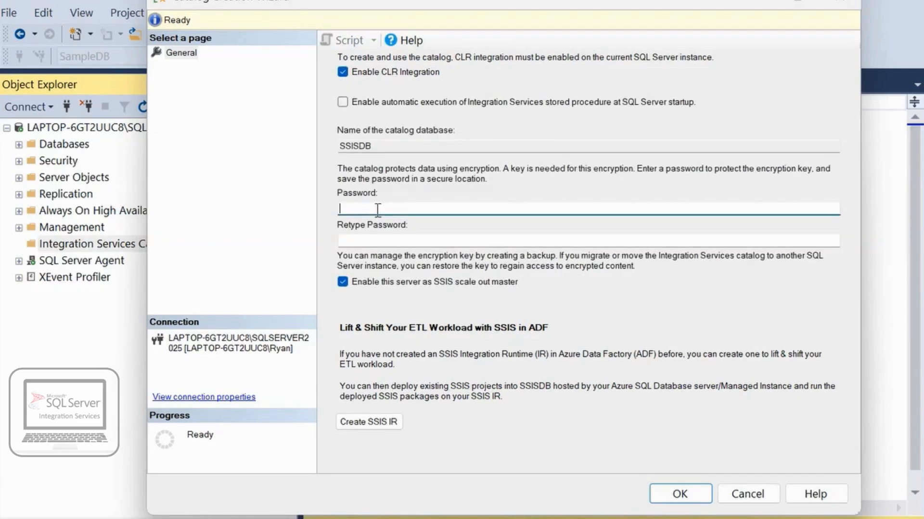
pyautogui.write('**********')
pyautogui.click(378, 239)
pyautogui.write('*')
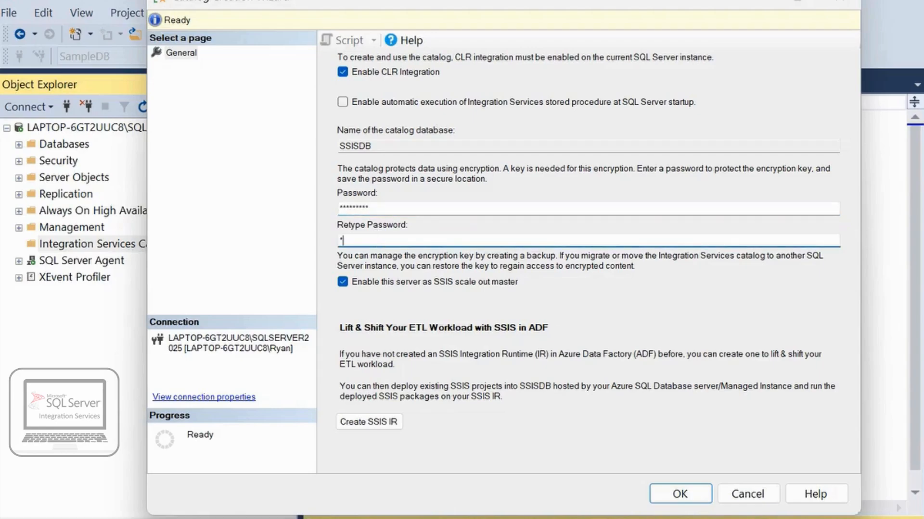
pyautogui.write('********')
pyautogui.click(689, 499)
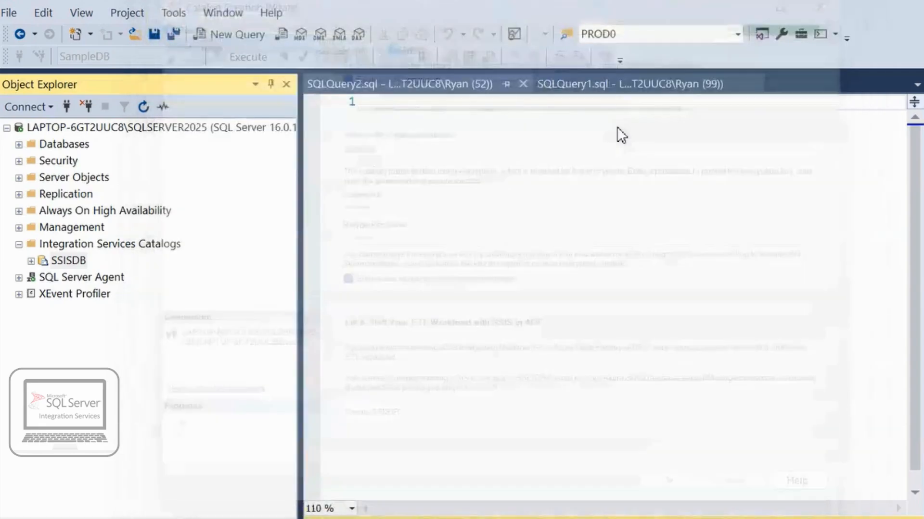
# - Create a folder named DemoProject in the SSISDB catalog
pyautogui.click(31, 261)
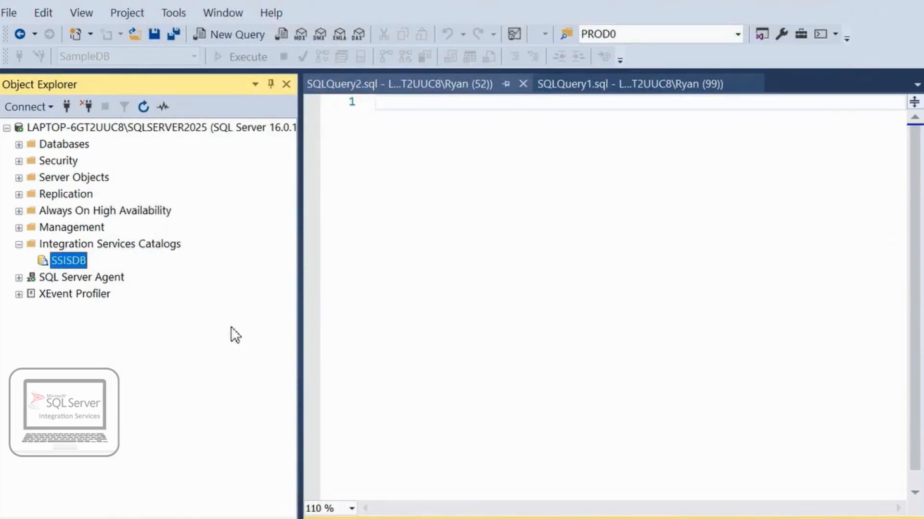
pyautogui.rightClick(71, 260)
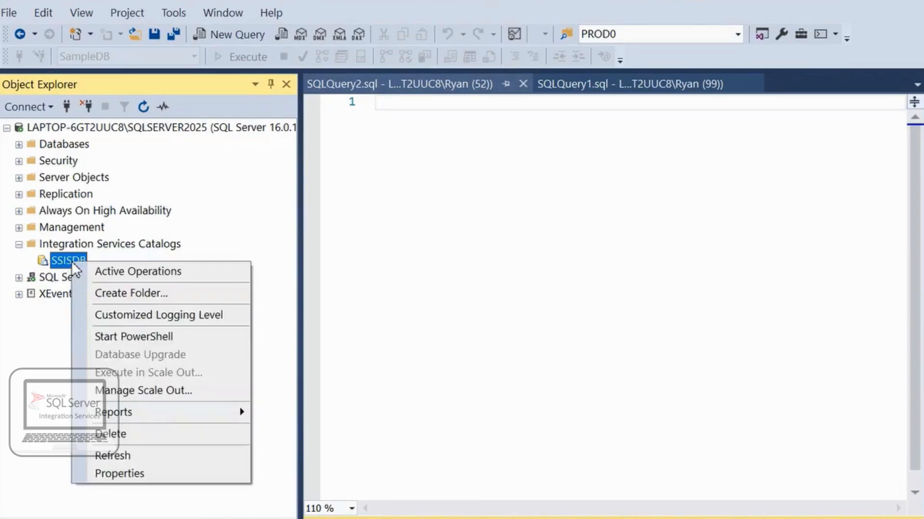
pyautogui.click(140, 295)
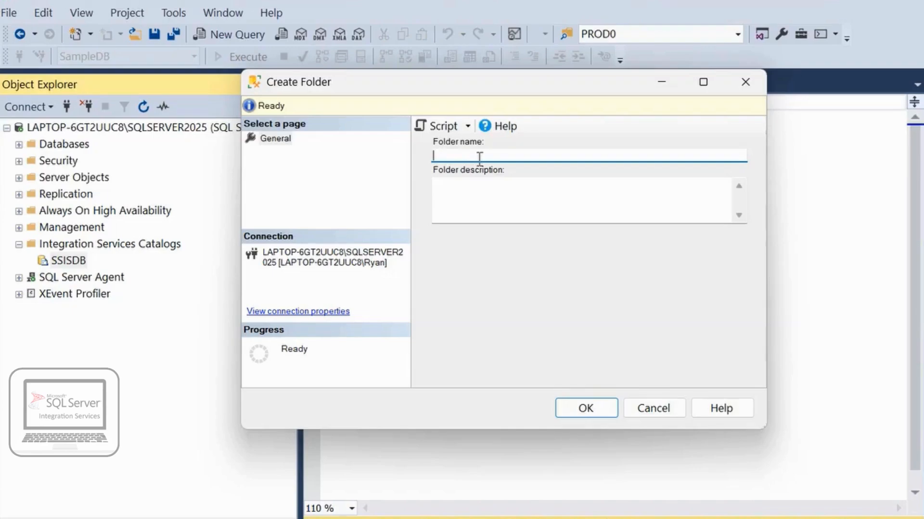
pyautogui.write('Projec')
pyautogui.press('BackSpace')
pyautogui.press('BackSpace')
pyautogui.press('BackSpace')
pyautogui.press('BackSpace')
pyautogui.press('BackSpace')
pyautogui.press('BackSpace')
pyautogui.write('DemoProject')
pyautogui.click(586, 409)
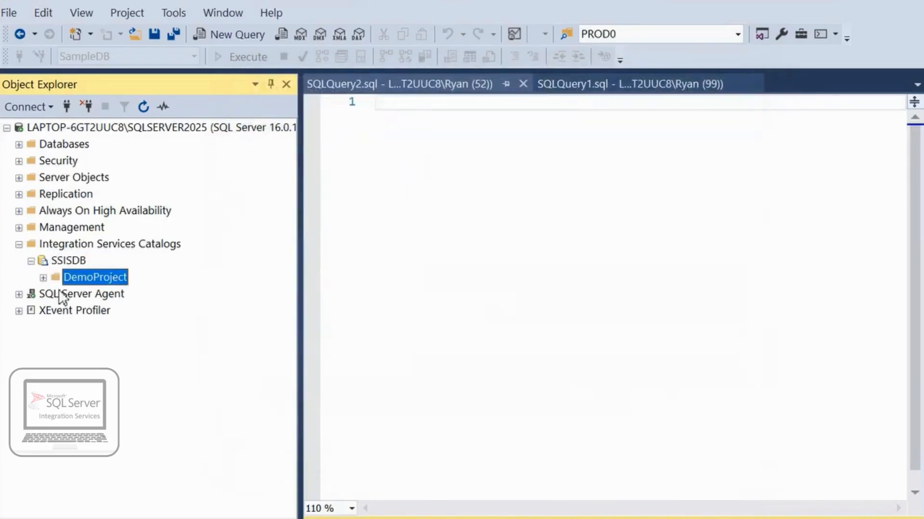
# - Expand the DemoProject folder and examine its Projects subfolder and the available deployment commands
pyautogui.click(43, 278)
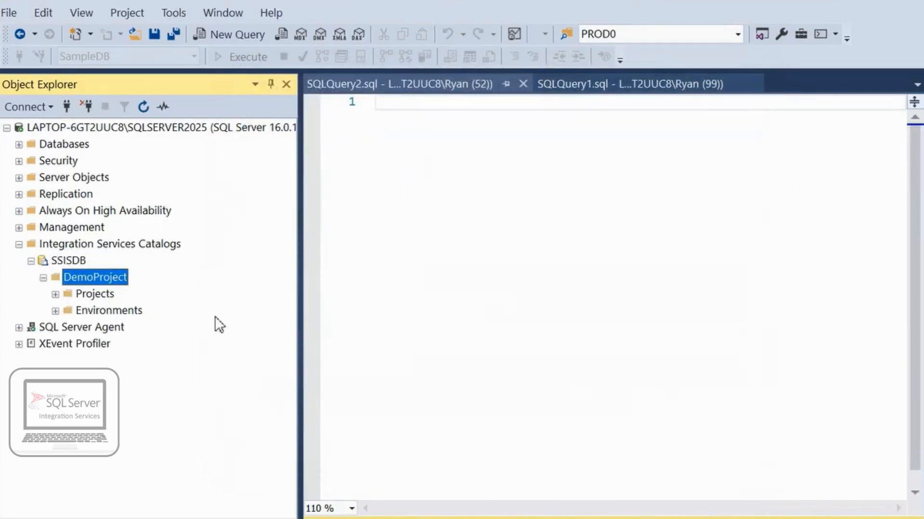
pyautogui.click(56, 294)
pyautogui.click(95, 294)
pyautogui.rightClick(94, 293)
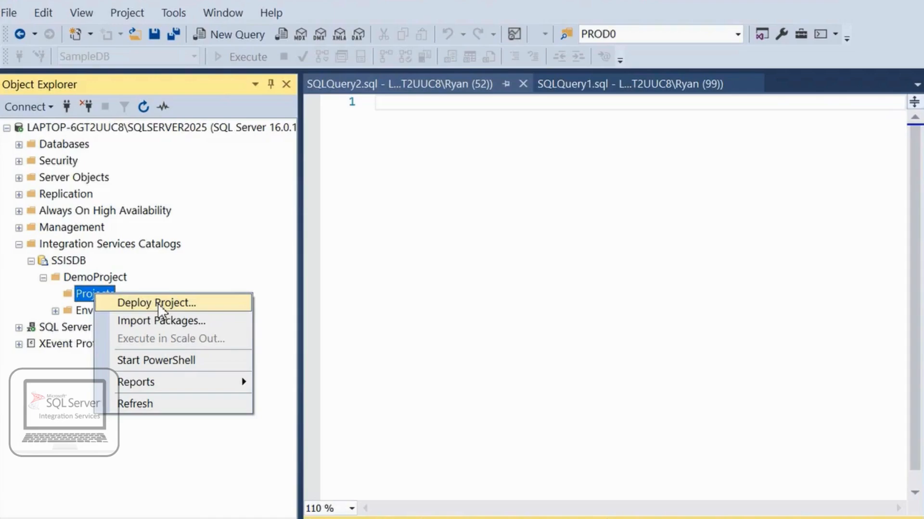
pyautogui.click(79, 278)
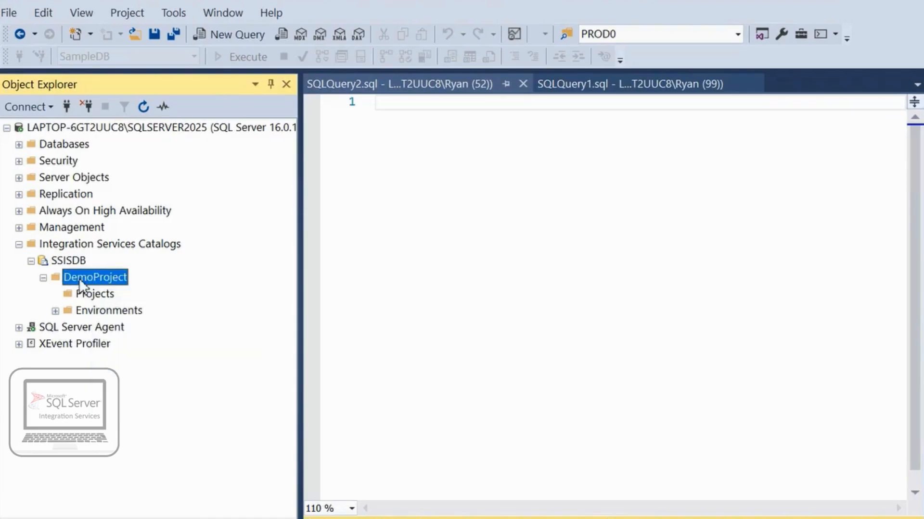
pyautogui.click(106, 294)
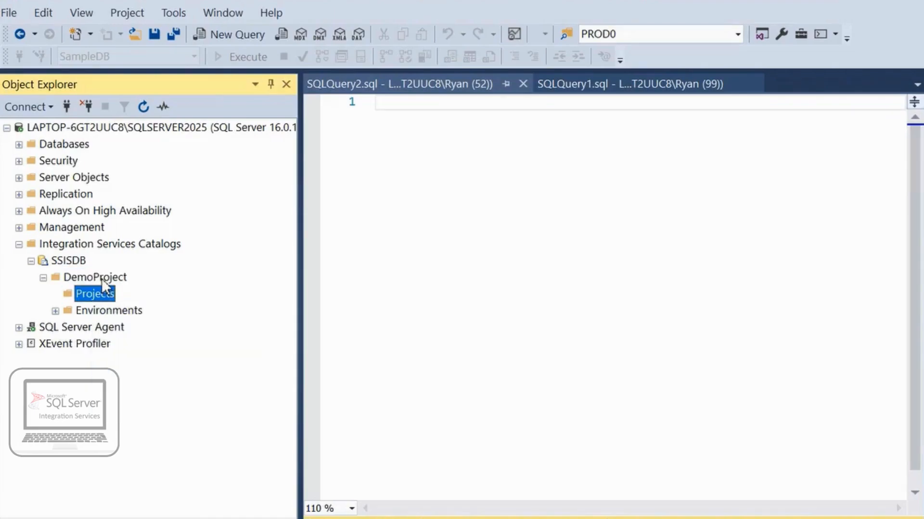
pyautogui.click(102, 280)
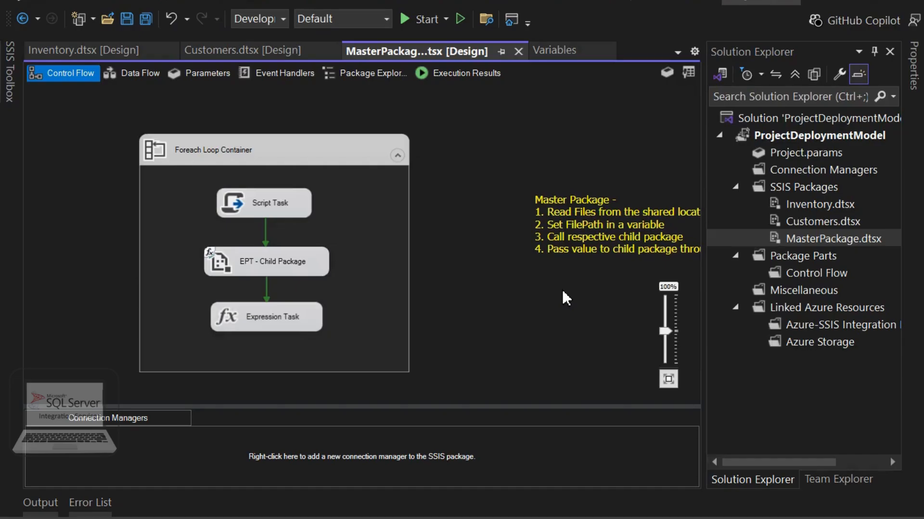
# - Switch to Visual Studio and start a debug run of MasterPackage.dtsx in the ProjectDeploymentModel project
pyautogui.click(787, 233)
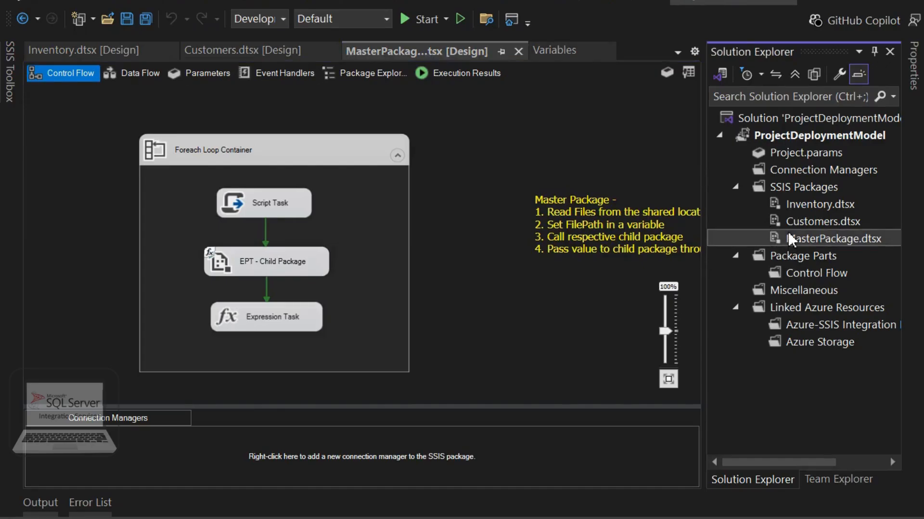
pyautogui.rightClick(833, 238)
pyautogui.click(884, 247)
pyautogui.click(412, 25)
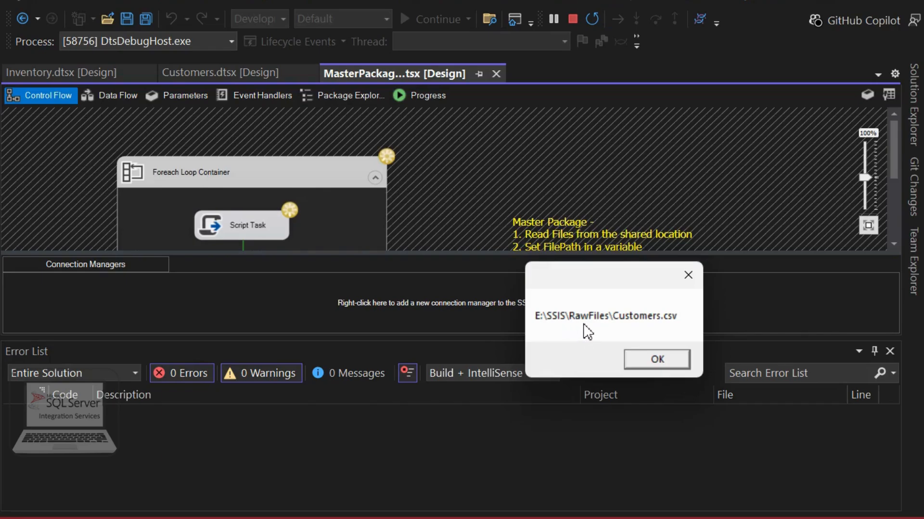
# - Acknowledge the file path, file name and child package messages for Customers and Inventory, and stop debugging
pyautogui.click(665, 365)
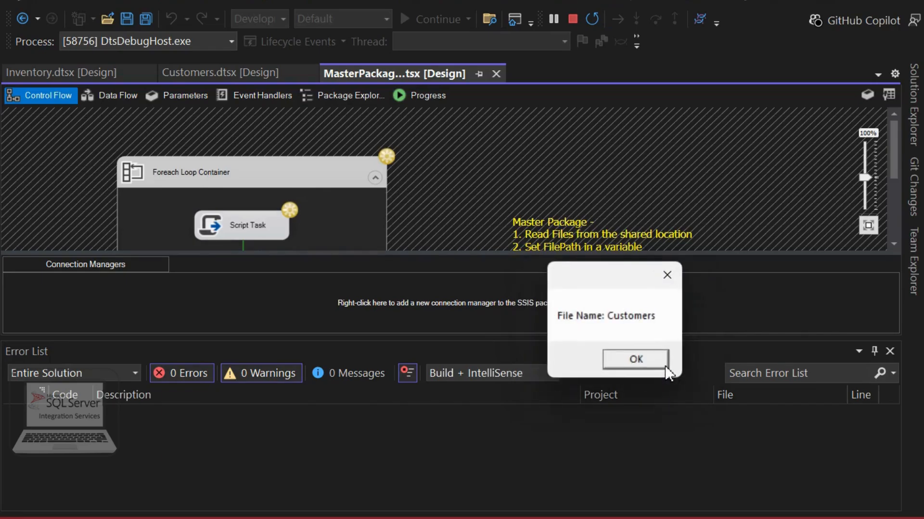
pyautogui.click(640, 365)
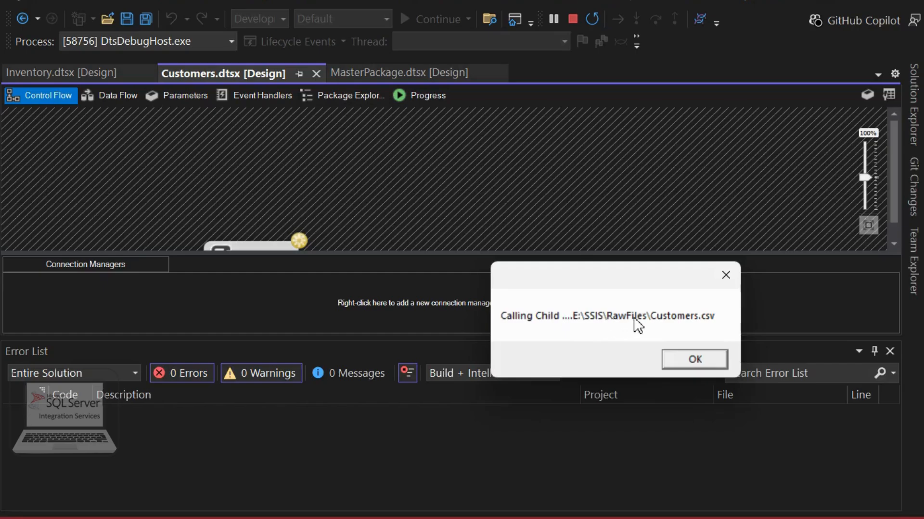
pyautogui.click(693, 362)
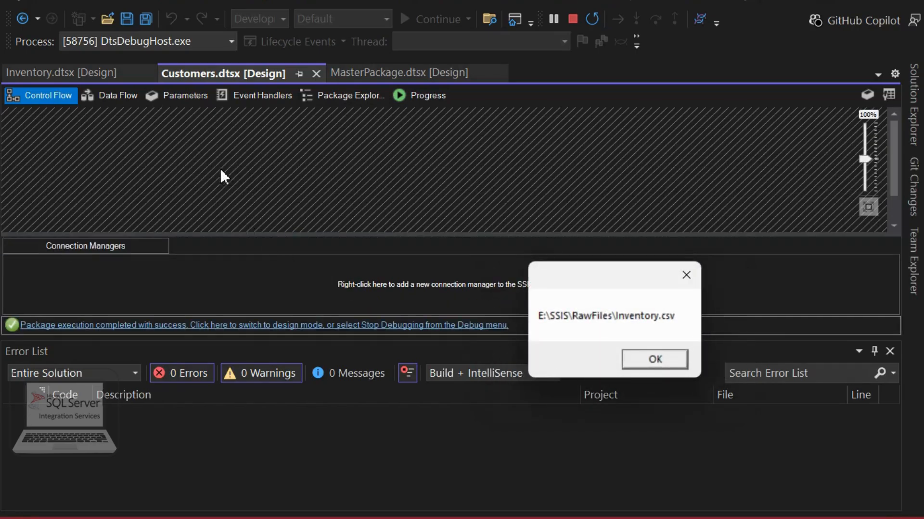
pyautogui.click(651, 362)
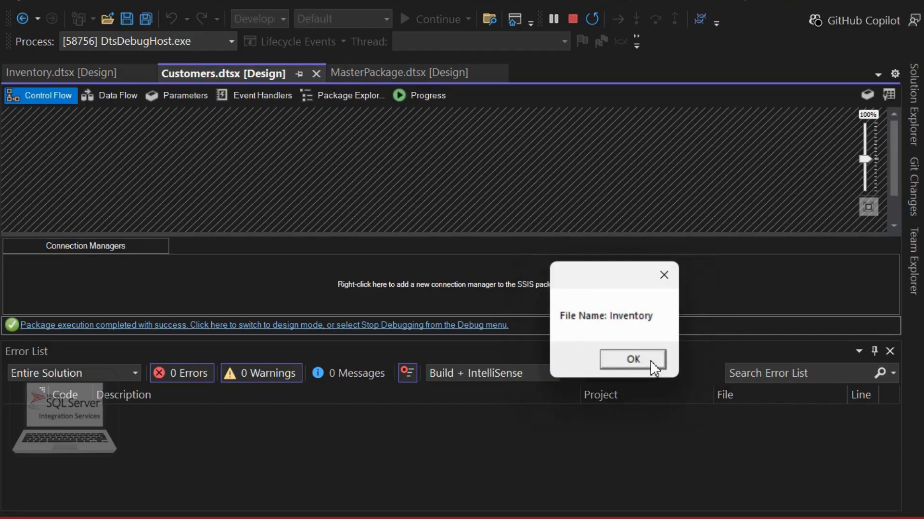
pyautogui.click(631, 359)
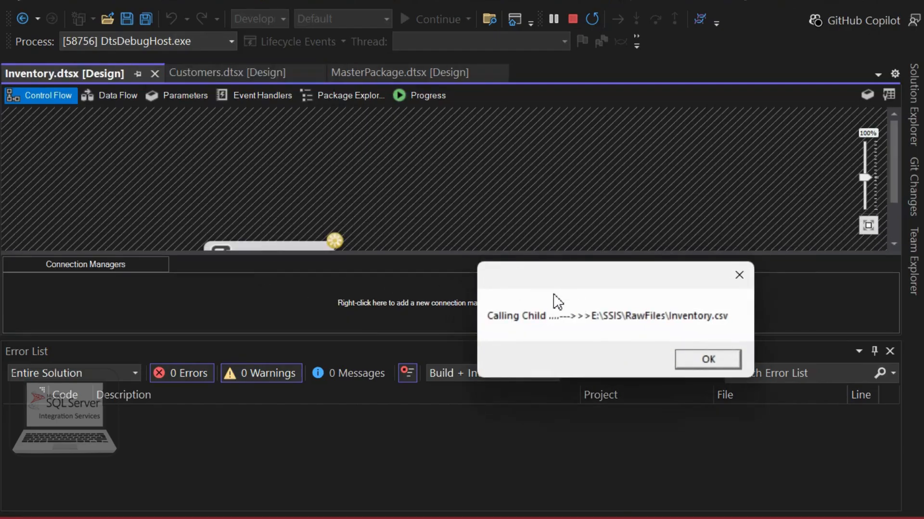
pyautogui.click(706, 365)
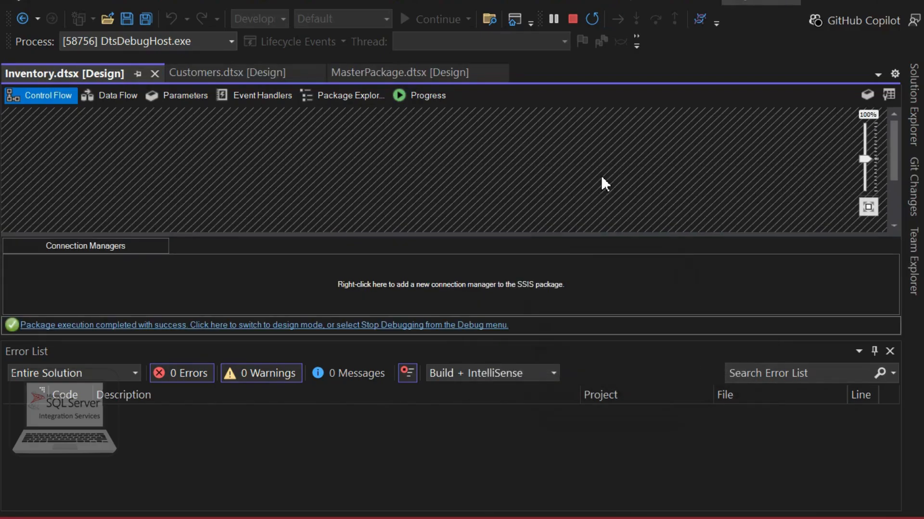
pyautogui.click(570, 23)
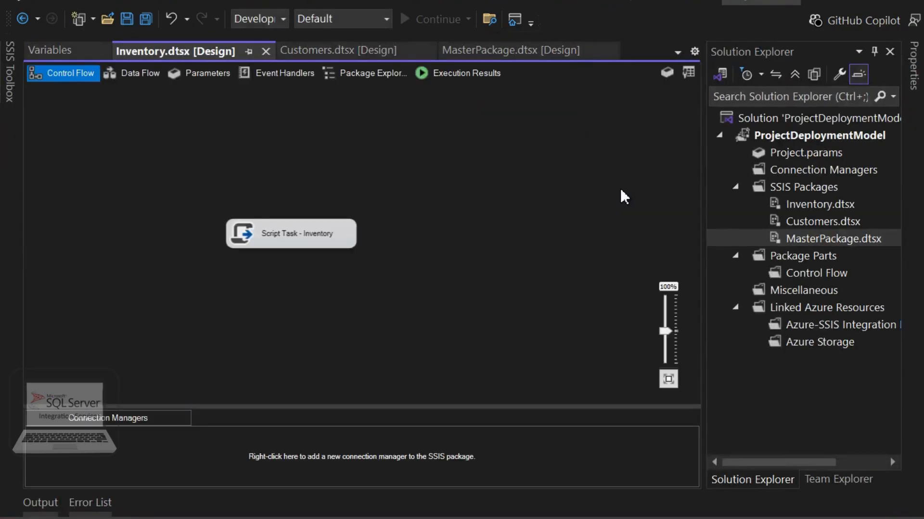
# - Build the ProjectDeploymentModel project
pyautogui.click(778, 134)
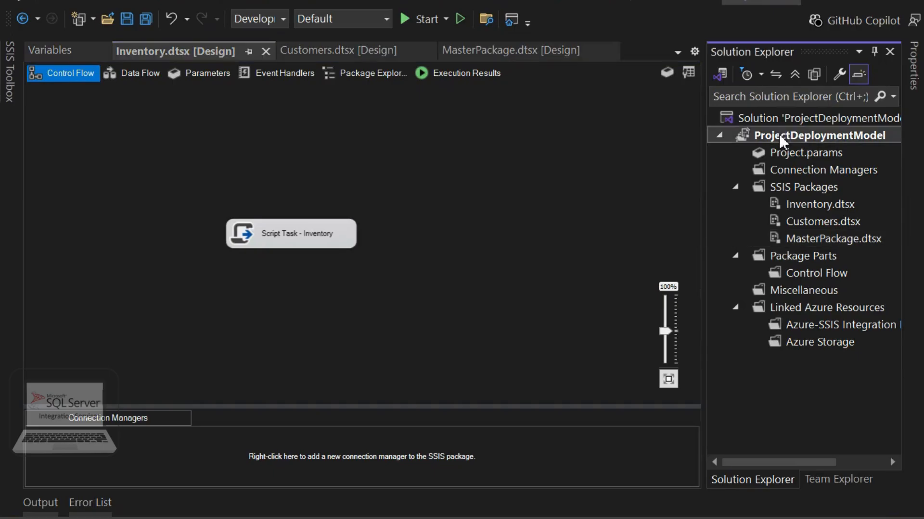
pyautogui.click(778, 134)
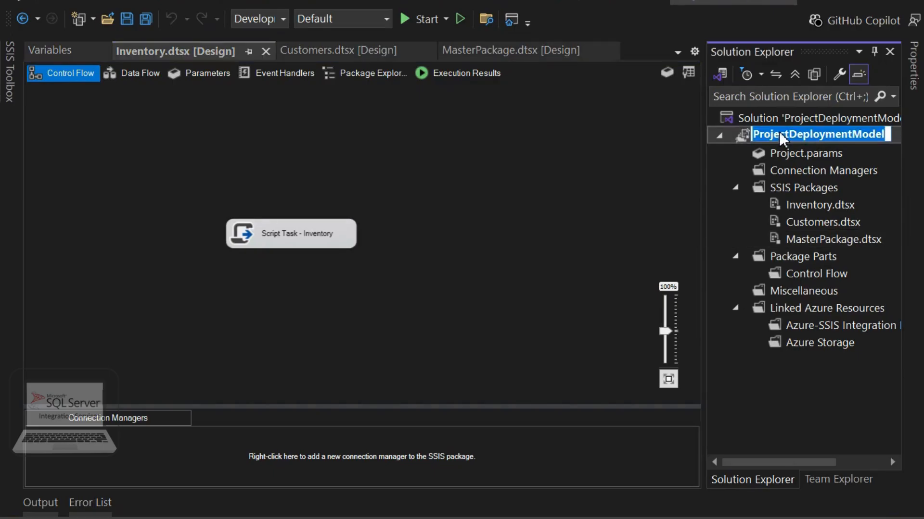
pyautogui.press('Escape')
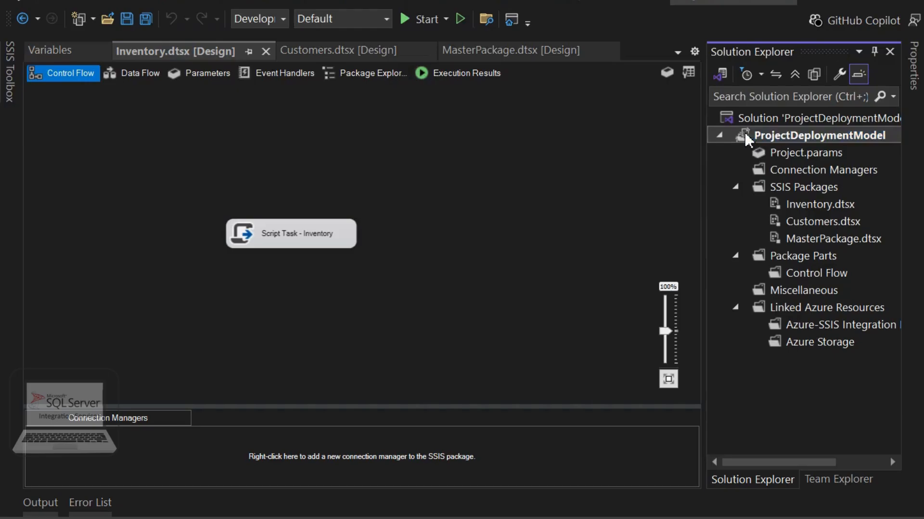
pyautogui.rightClick(743, 131)
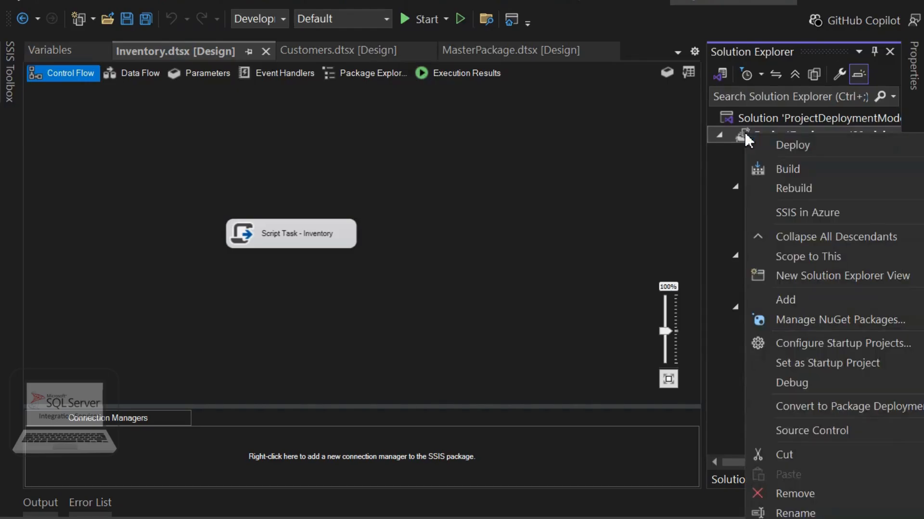
pyautogui.click(784, 169)
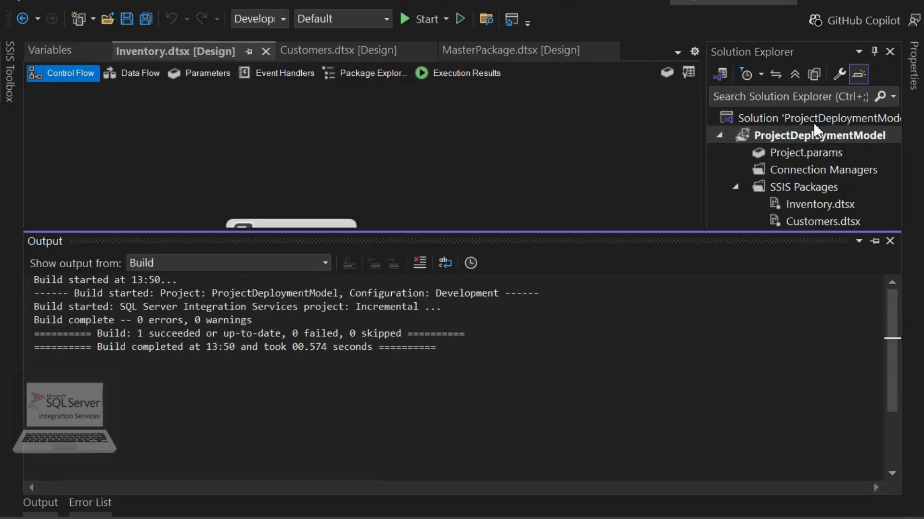
# - Start deploying the ProjectDeploymentModel project, keeping SSIS in SQL Server as the deployment target
pyautogui.rightClick(799, 136)
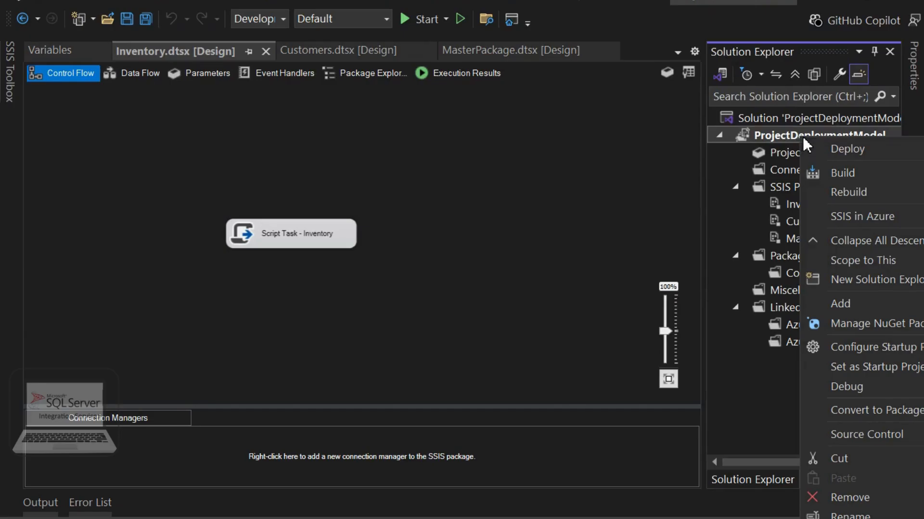
pyautogui.click(843, 150)
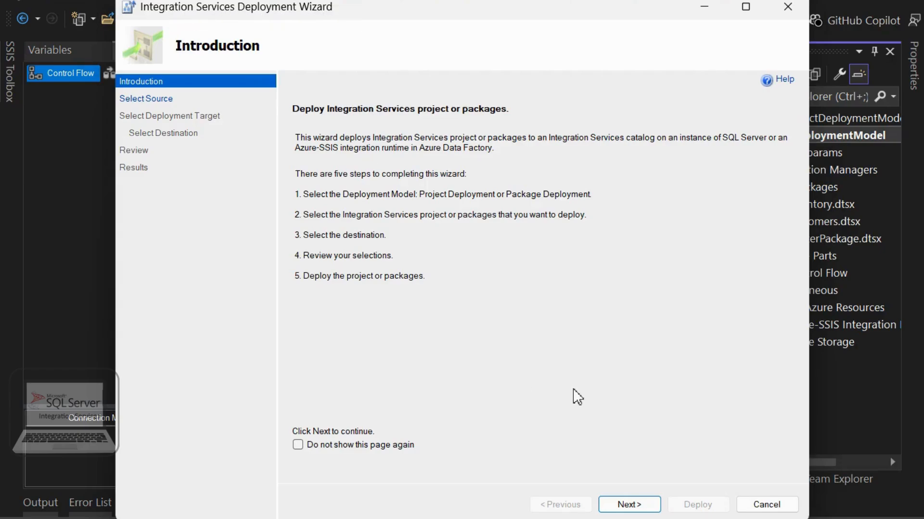
pyautogui.click(638, 500)
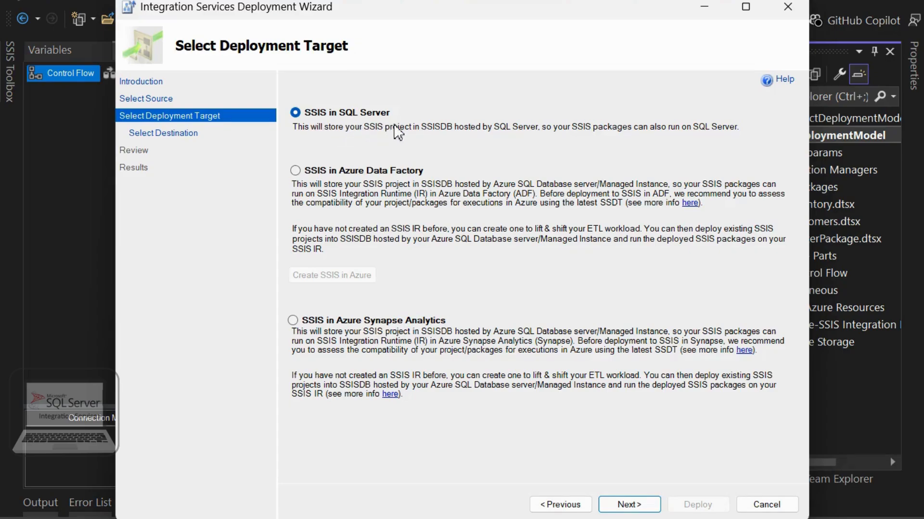
pyautogui.click(629, 505)
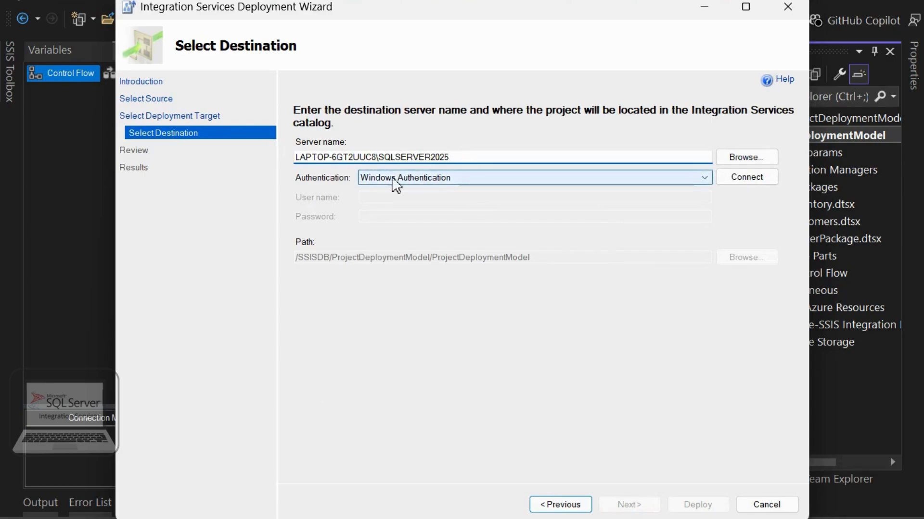
# - Connect to the destination server SQLSERVER2025 with Windows Authentication and open the SSISDB folder browser for the project path
pyautogui.click(745, 188)
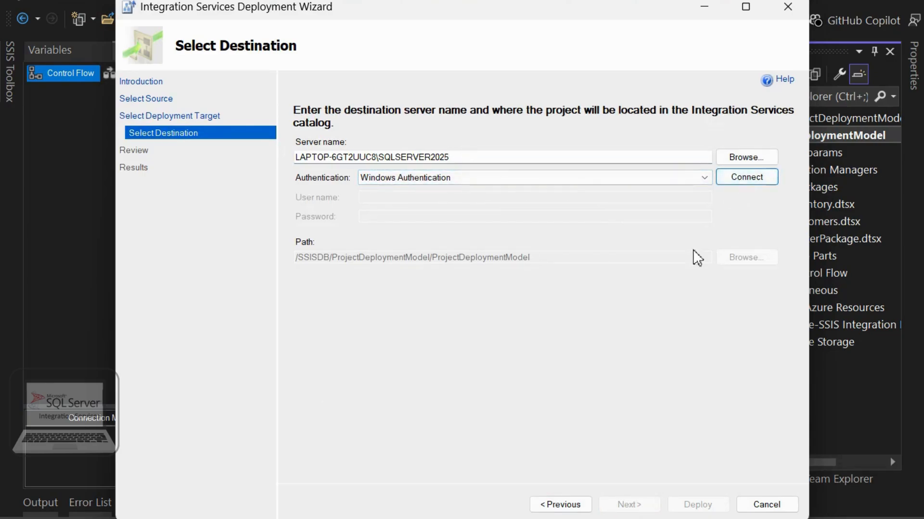
pyautogui.click(547, 258)
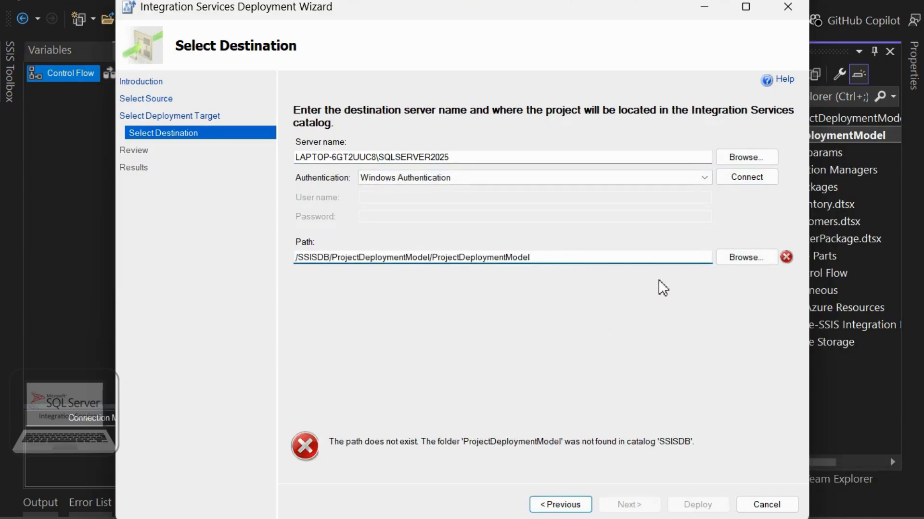
pyautogui.click(744, 263)
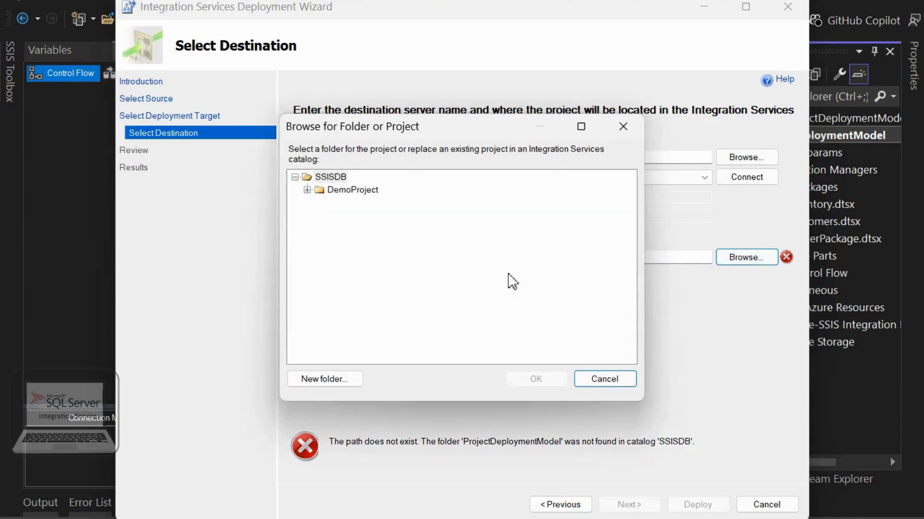
# - Create a folder named ProjectSSDTDeployment in the SSISDB catalog and use it as the project's destination path
pyautogui.click(332, 178)
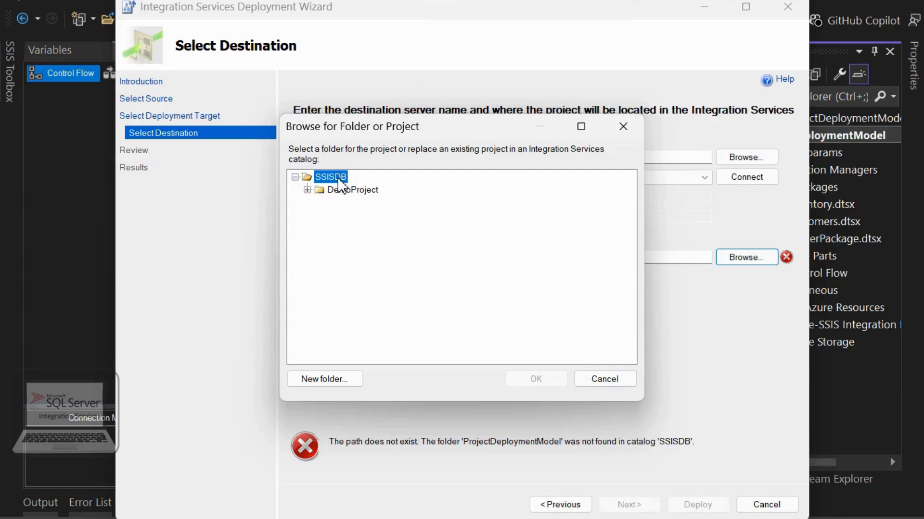
pyautogui.click(328, 380)
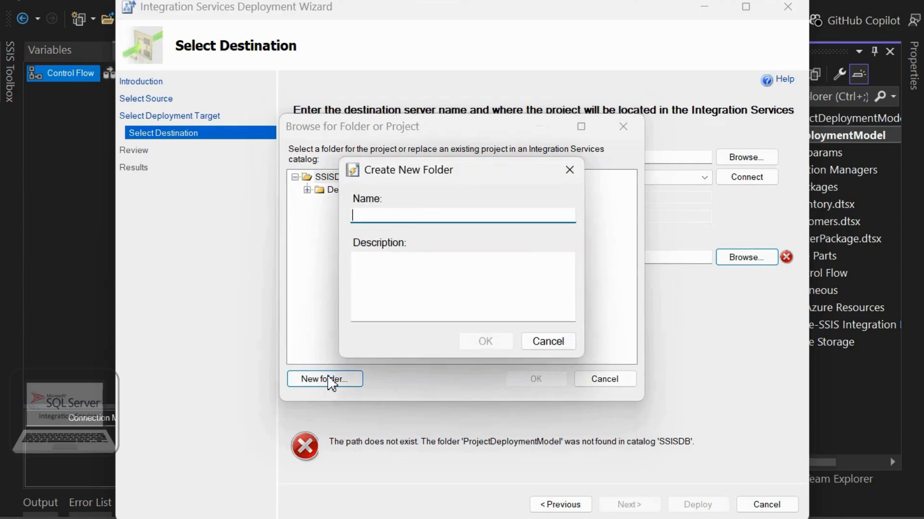
pyautogui.write('P')
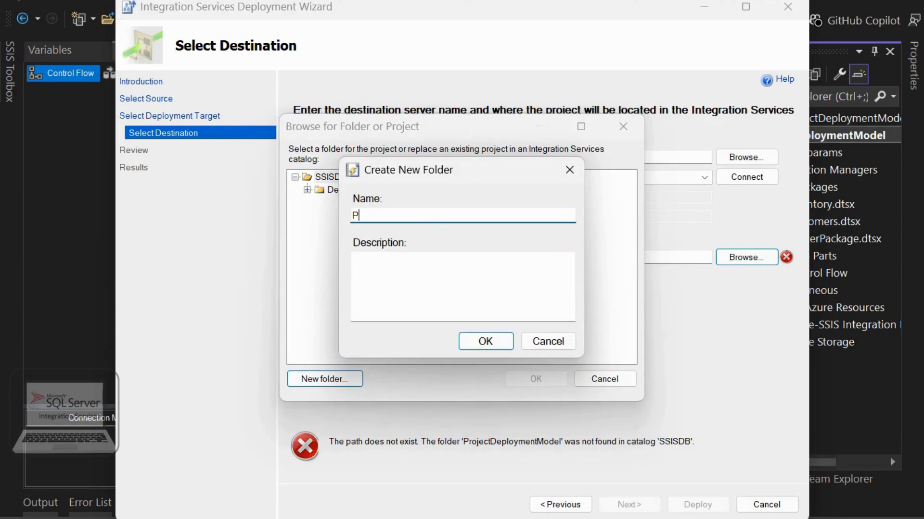
pyautogui.press('BackSpace')
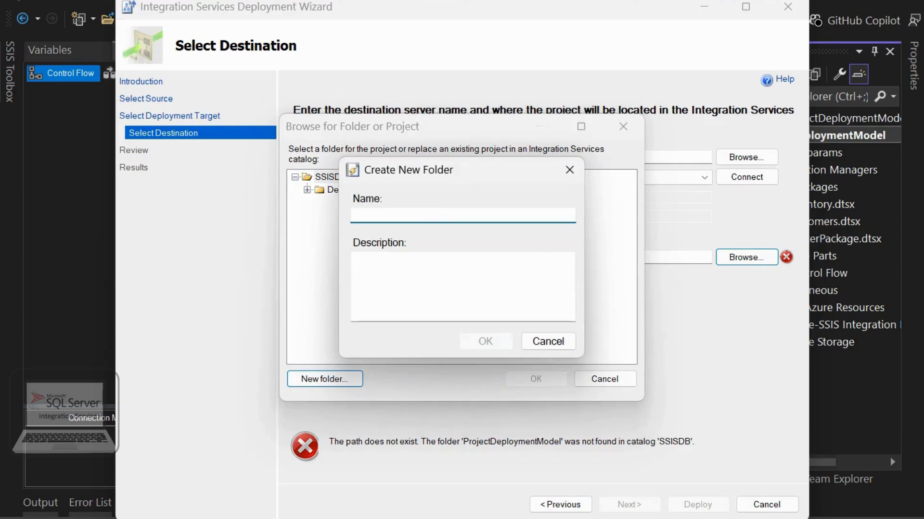
pyautogui.write('Project')
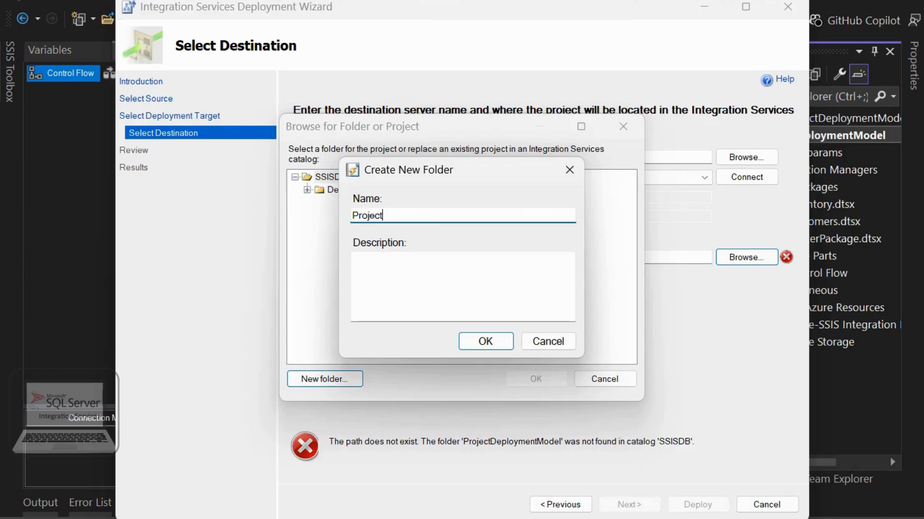
pyautogui.write('SSDTDeployment')
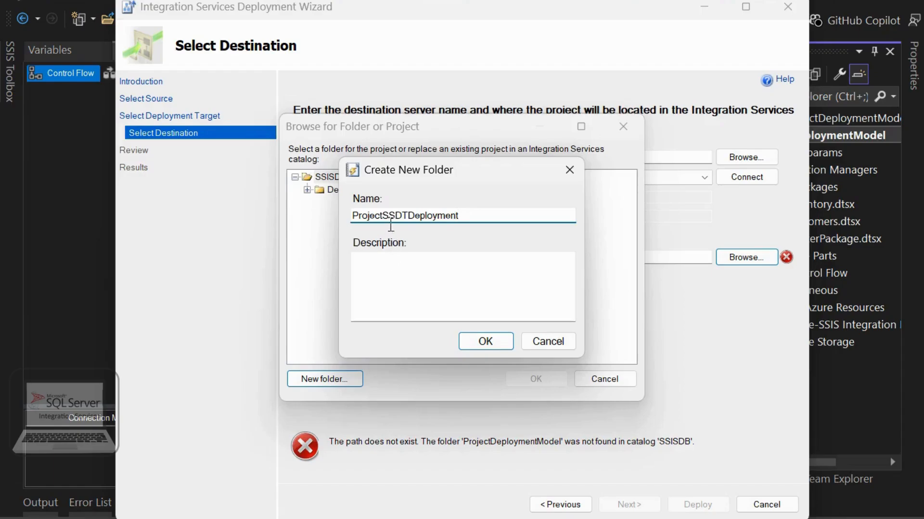
pyautogui.click(489, 347)
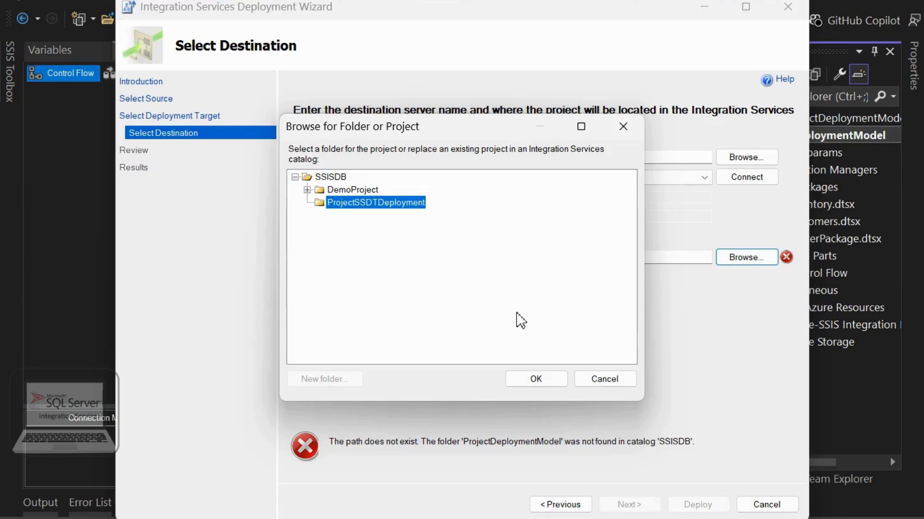
pyautogui.click(533, 380)
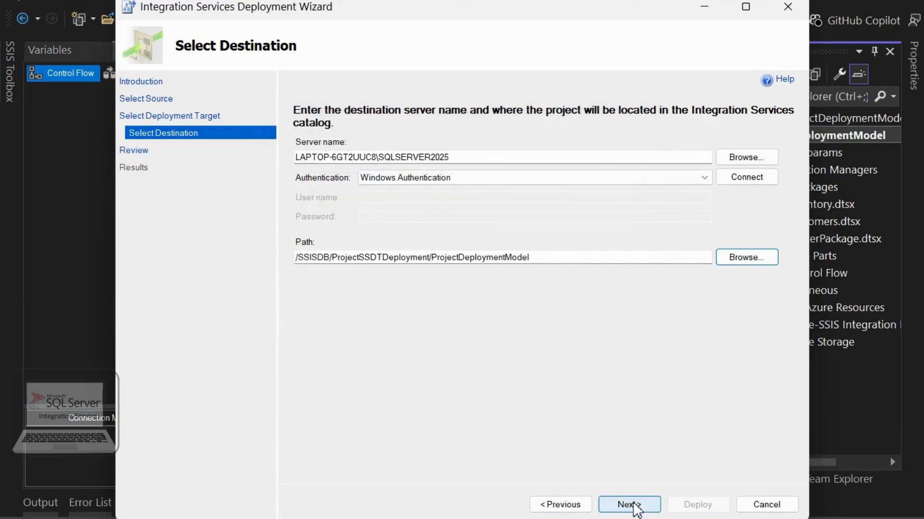
# - Deploy the project to /SSISDB/ProjectSSDTDeployment/ProjectDeploymentModel and close the deployment wizard
pyautogui.click(632, 505)
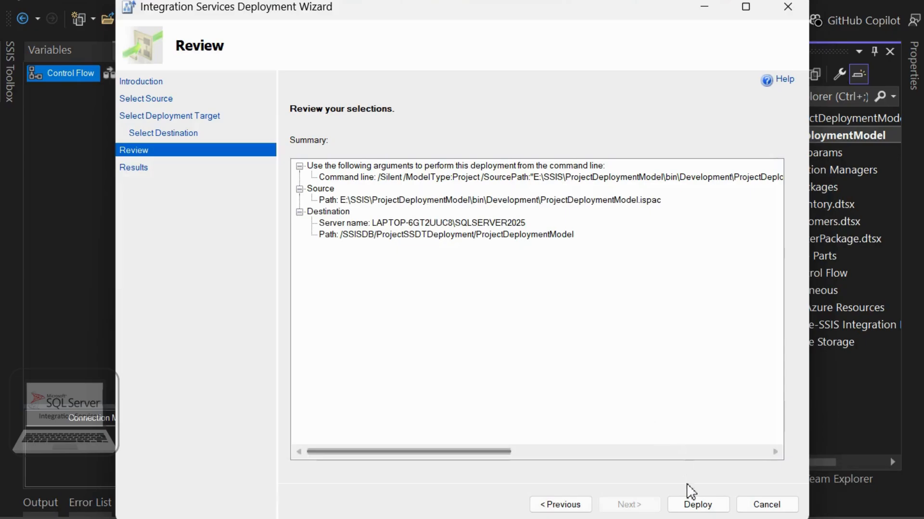
pyautogui.click(694, 507)
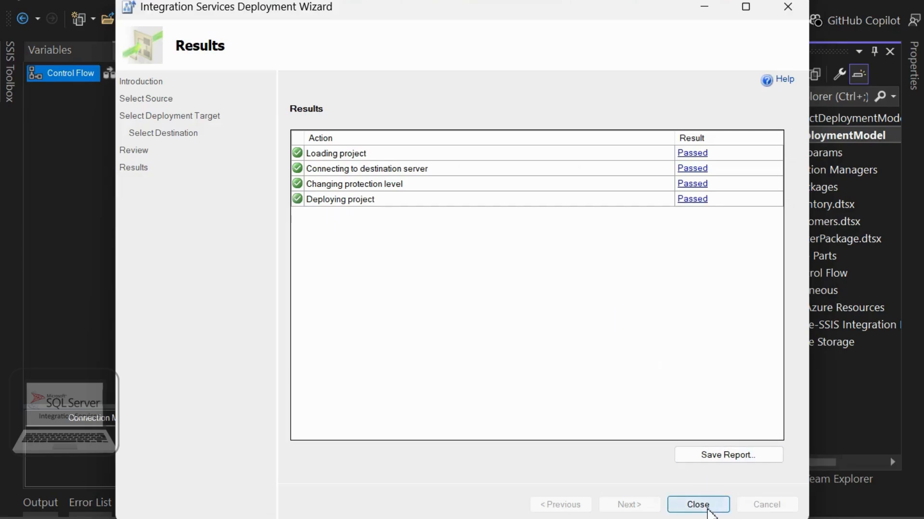
pyautogui.click(707, 506)
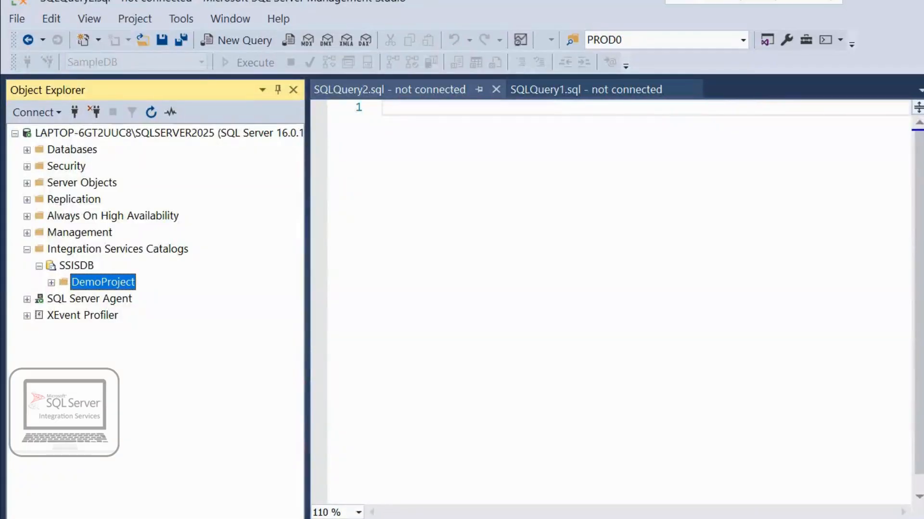
# - Switch to SQL Server Management Studio, refresh SSISDB and examine the packages of ProjectDeploymentModel in the ProjectSSDTDeployment folder
pyautogui.click(72, 266)
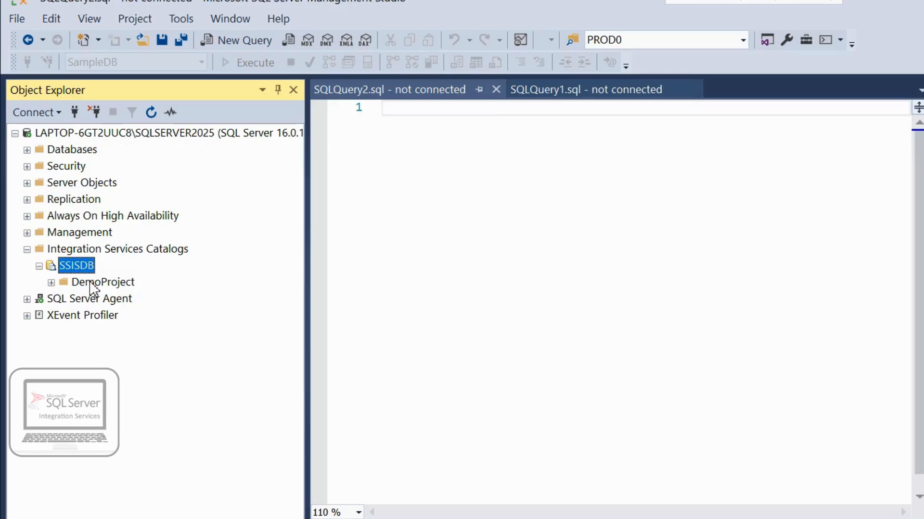
pyautogui.click(150, 112)
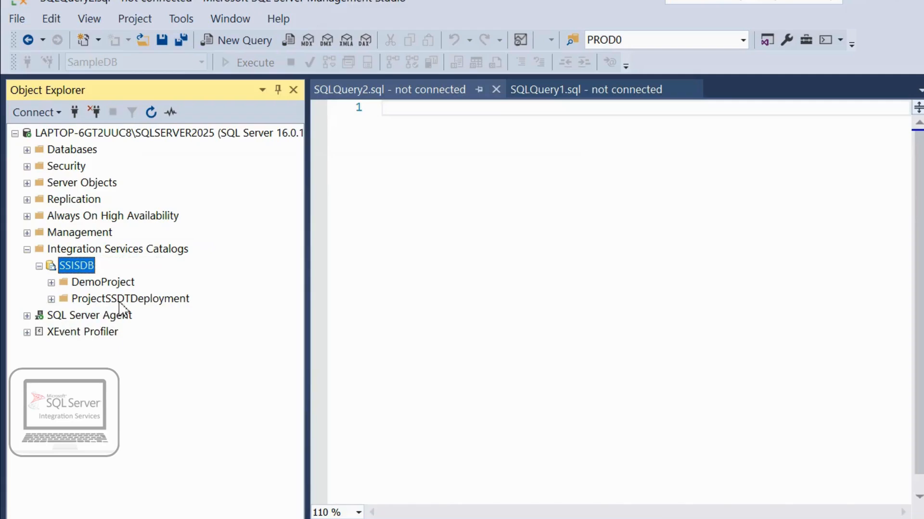
pyautogui.click(131, 299)
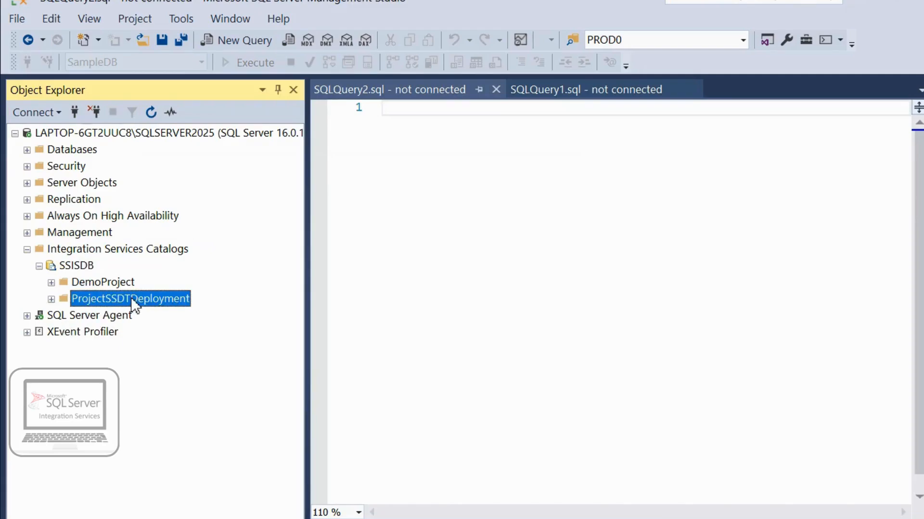
pyautogui.click(51, 299)
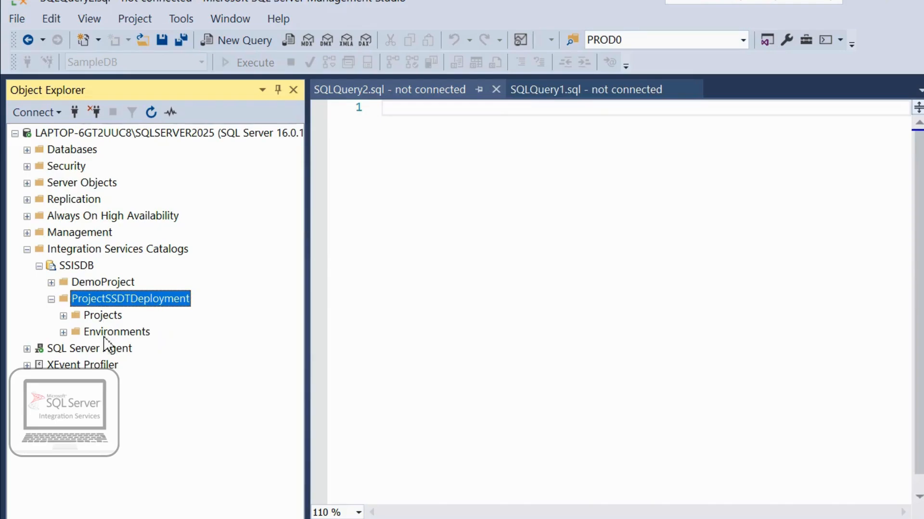
pyautogui.click(63, 316)
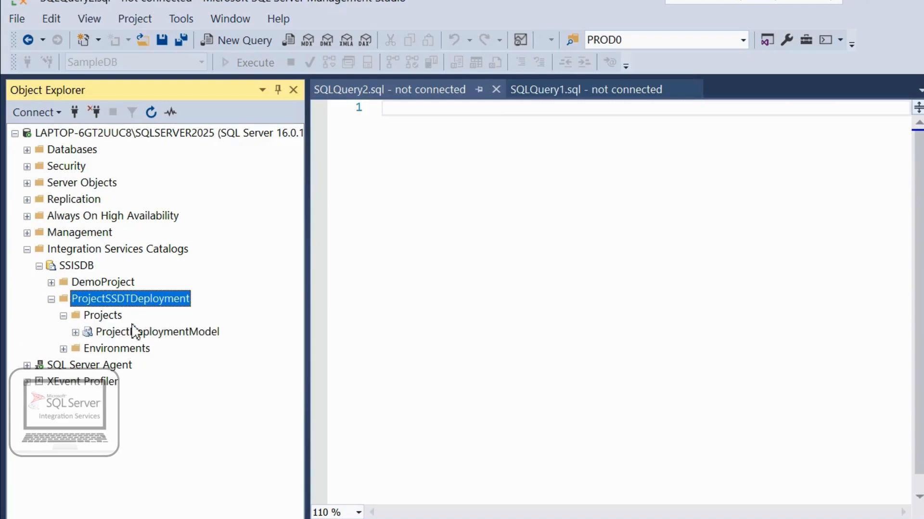
pyautogui.click(149, 335)
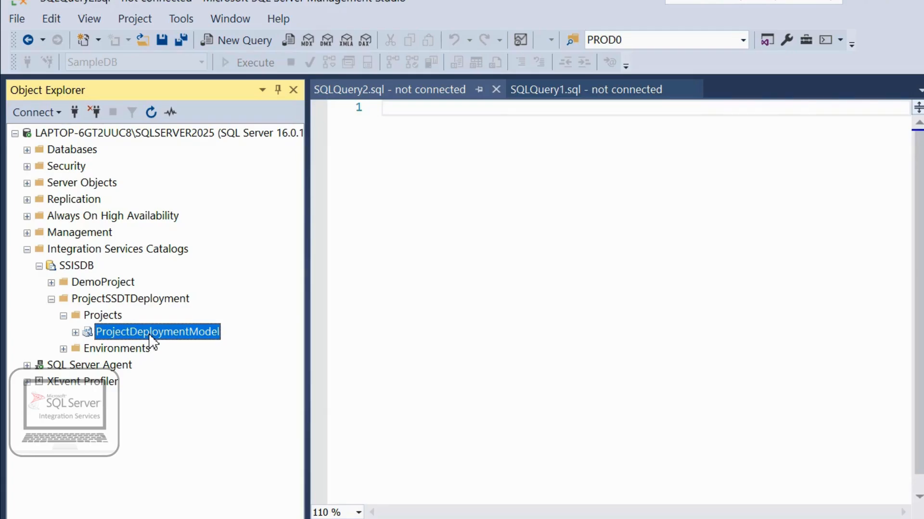
pyautogui.click(76, 333)
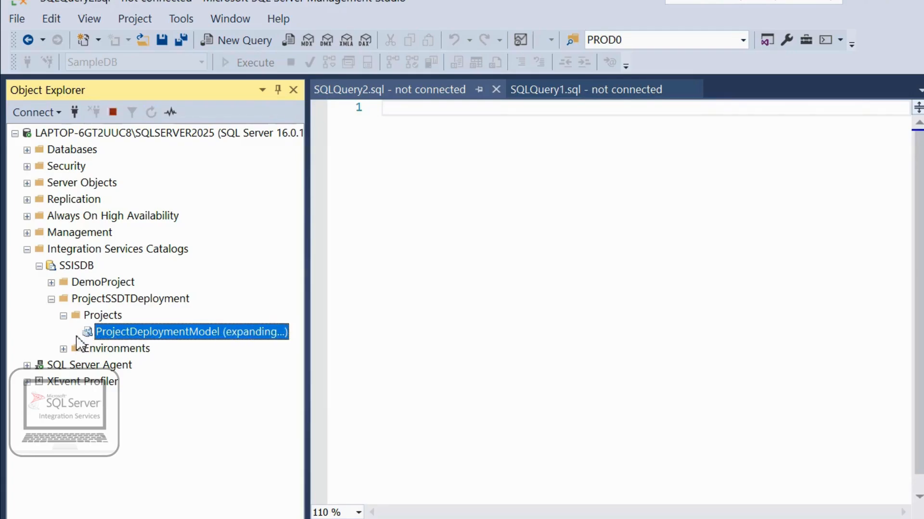
pyautogui.click(87, 349)
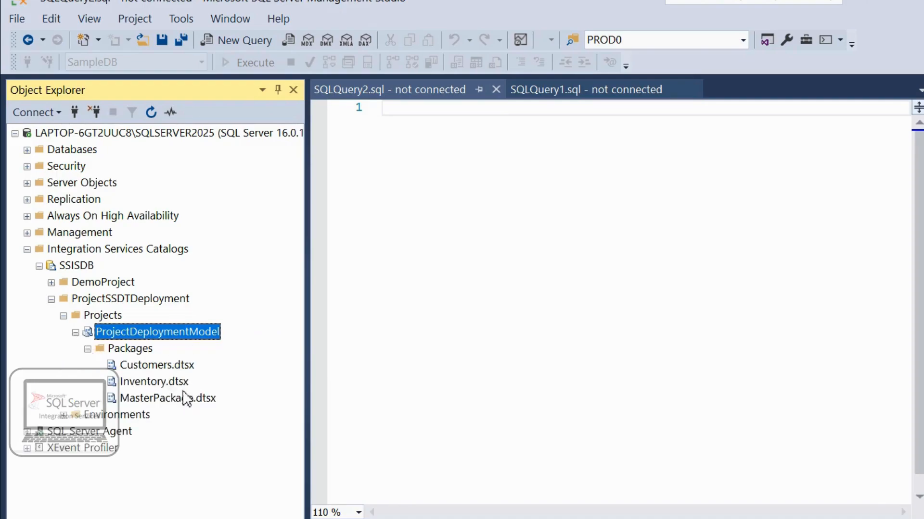
pyautogui.click(157, 399)
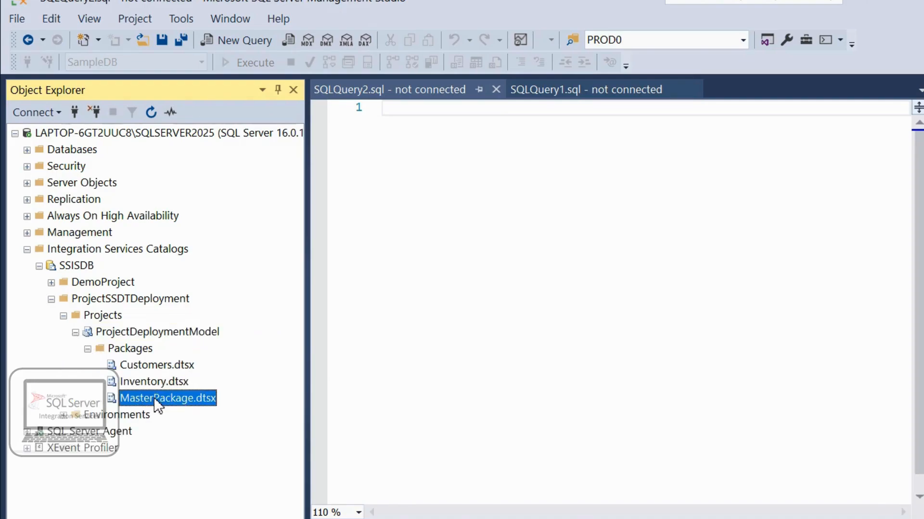
pyautogui.click(150, 383)
pyautogui.click(168, 367)
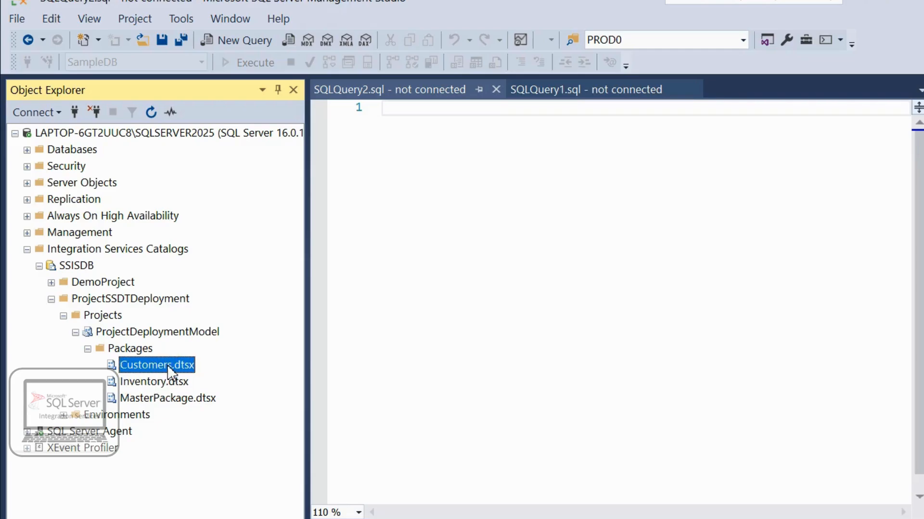
# - Check the parameters, connection managers and advanced settings for executing the deployed MasterPackage.dtsx, and run it without changing them
pyautogui.click(171, 400)
pyautogui.rightClick(172, 400)
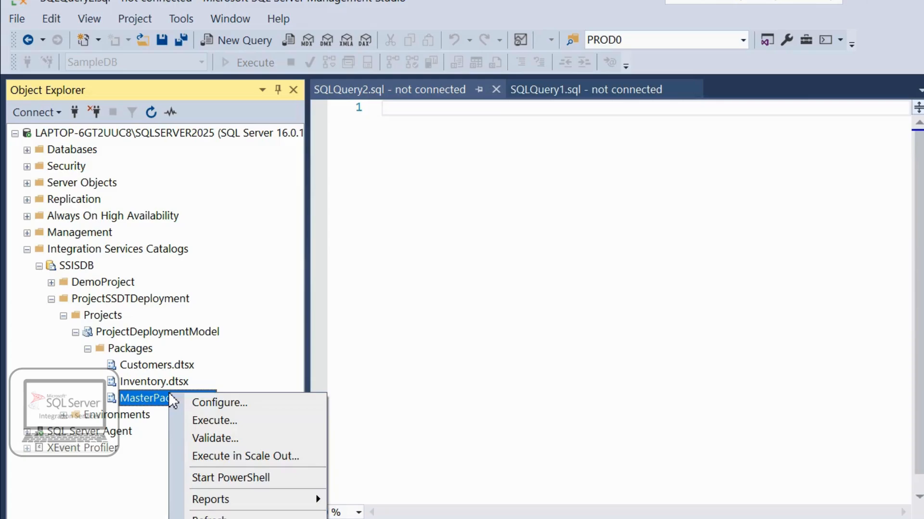
pyautogui.click(230, 425)
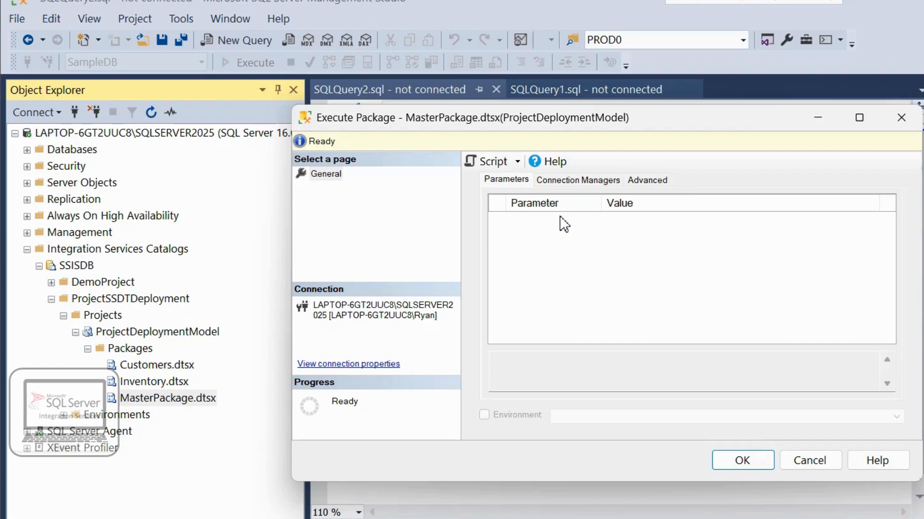
pyautogui.click(584, 181)
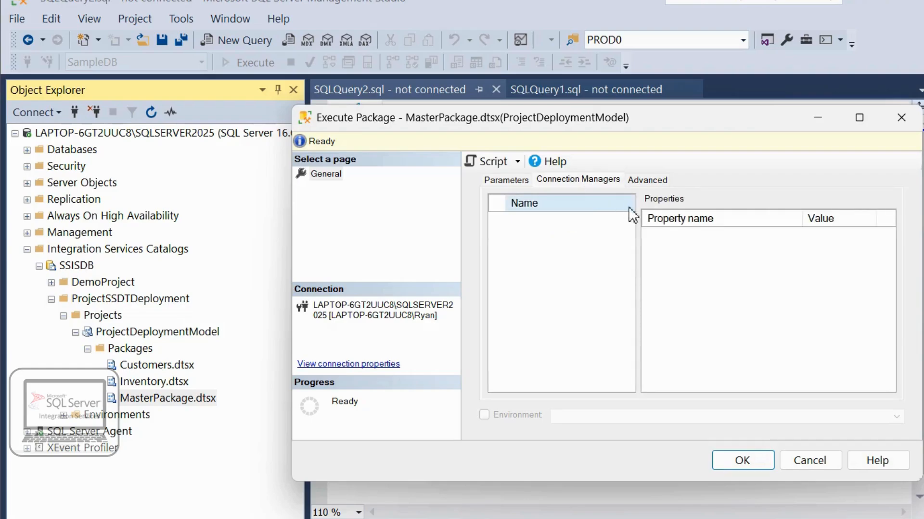
pyautogui.click(649, 181)
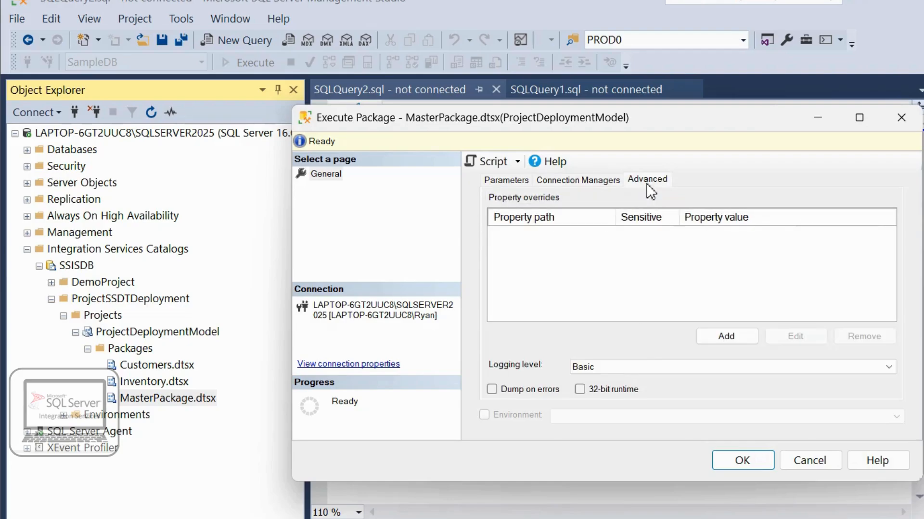
pyautogui.click(505, 181)
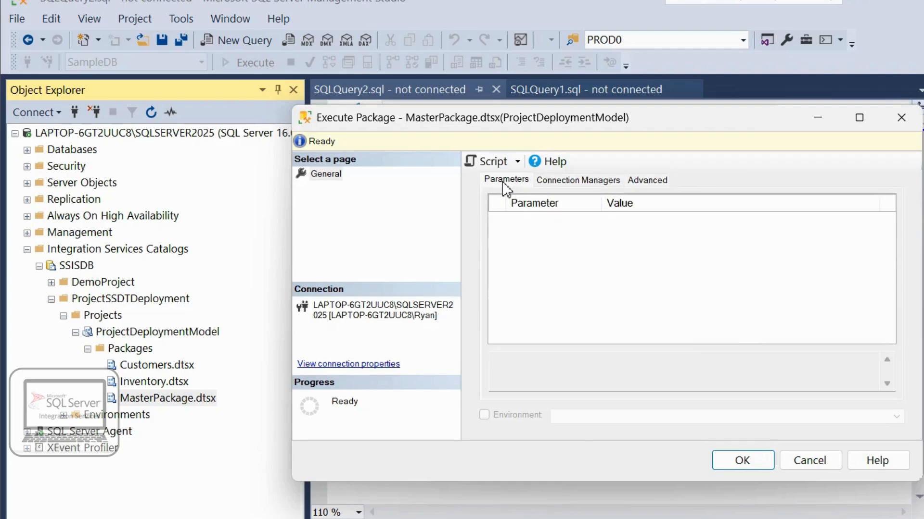
pyautogui.click(733, 463)
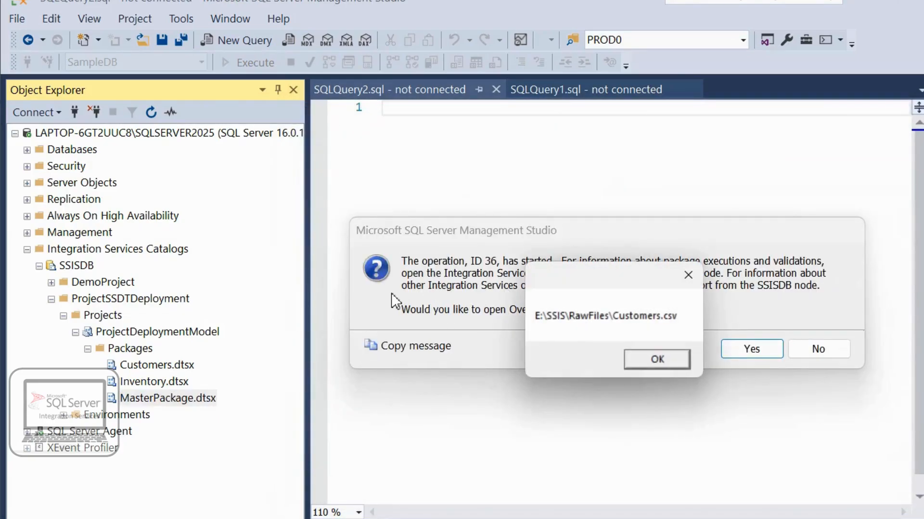
# - Acknowledge the package's file path, file name and child package messages for Customers and Inventory, and open the Overview Report
pyautogui.click(648, 361)
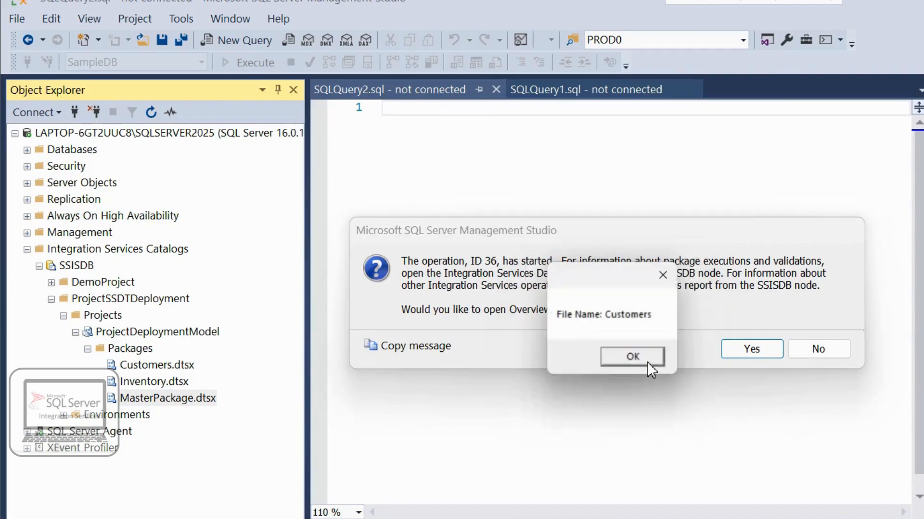
pyautogui.click(636, 362)
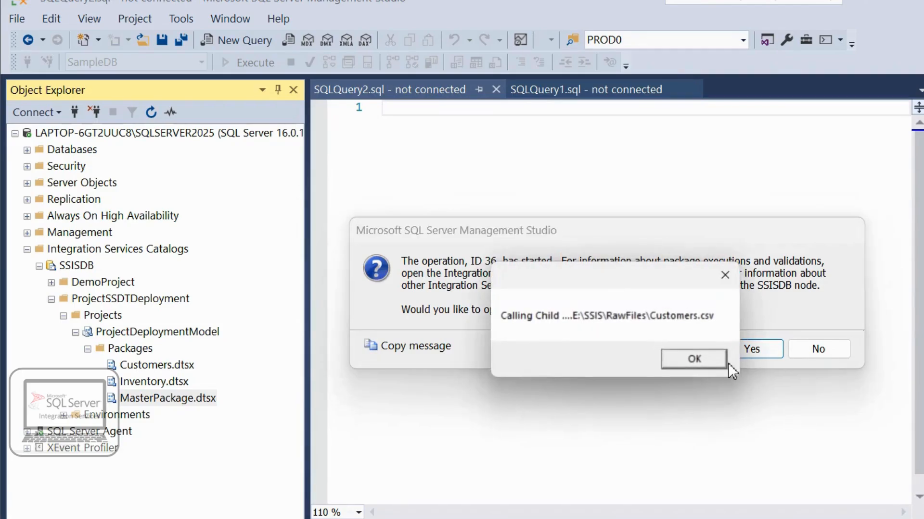
pyautogui.click(701, 361)
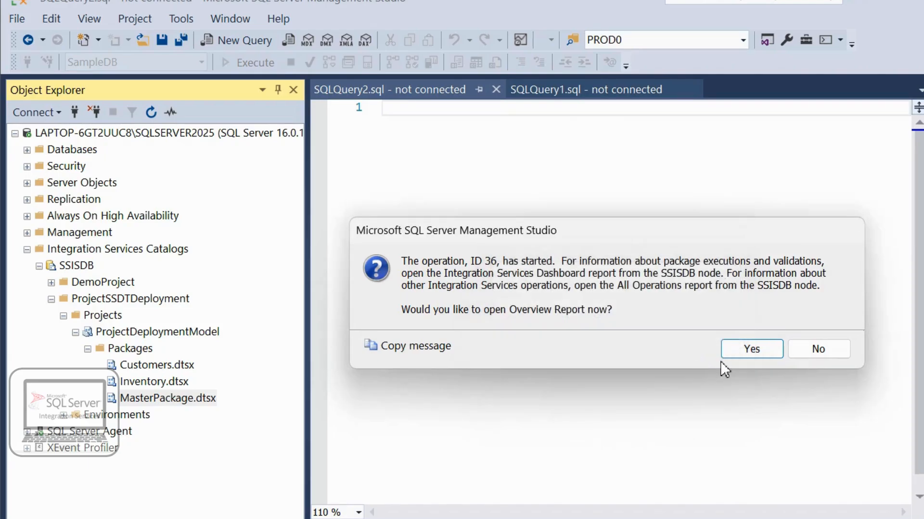
pyautogui.click(750, 355)
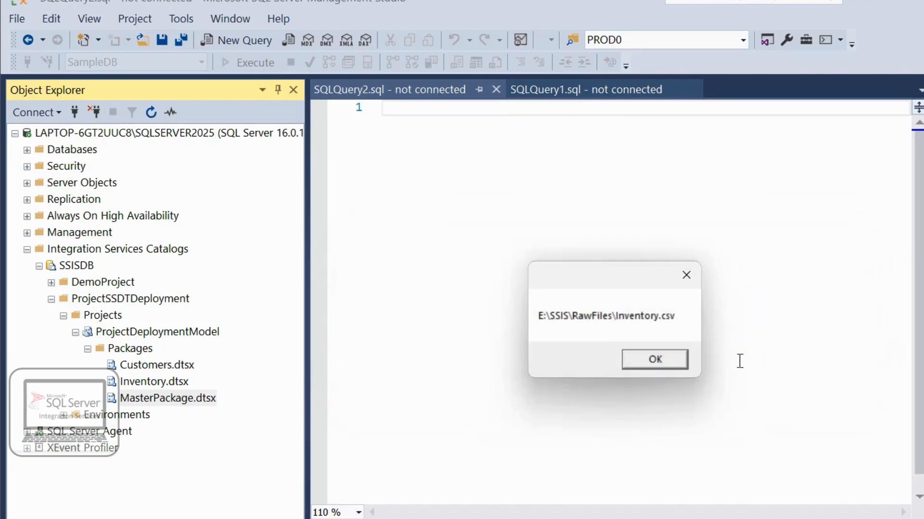
pyautogui.click(657, 358)
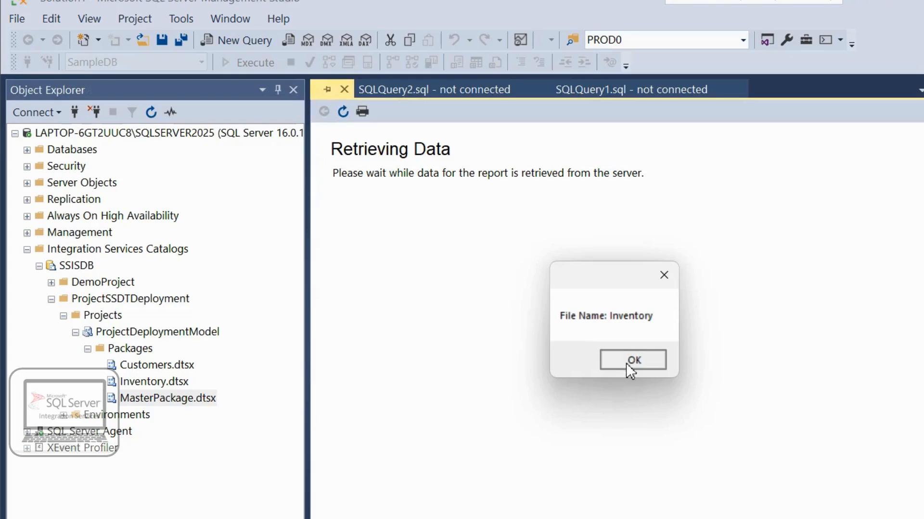
pyautogui.click(626, 364)
pyautogui.click(725, 354)
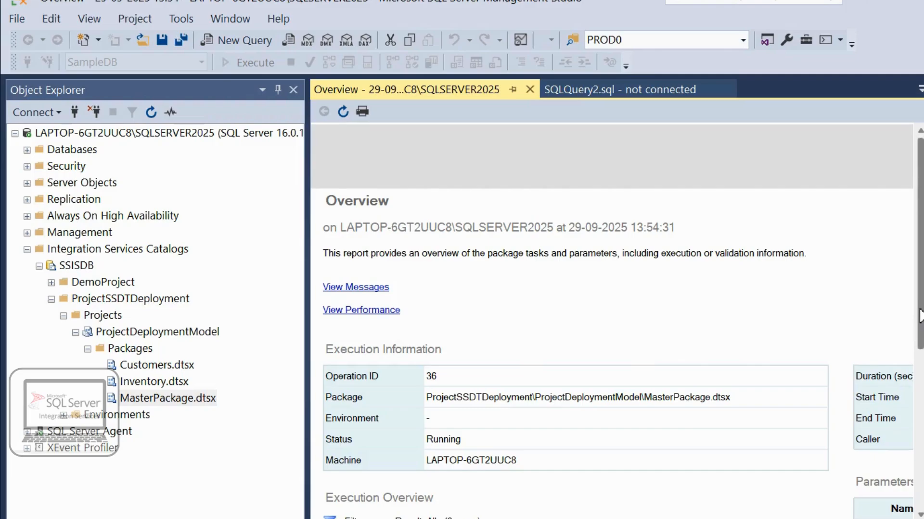
# - Examine the task results in the report's Execution Overview and refresh the report
pyautogui.scroll(-3, 918, 317)
pyautogui.scroll(-3, 617, 321)
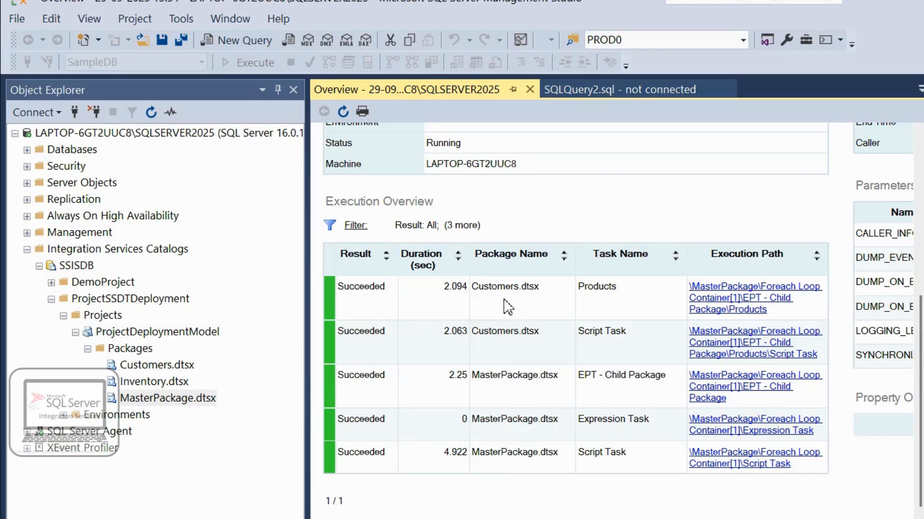
pyautogui.click(342, 113)
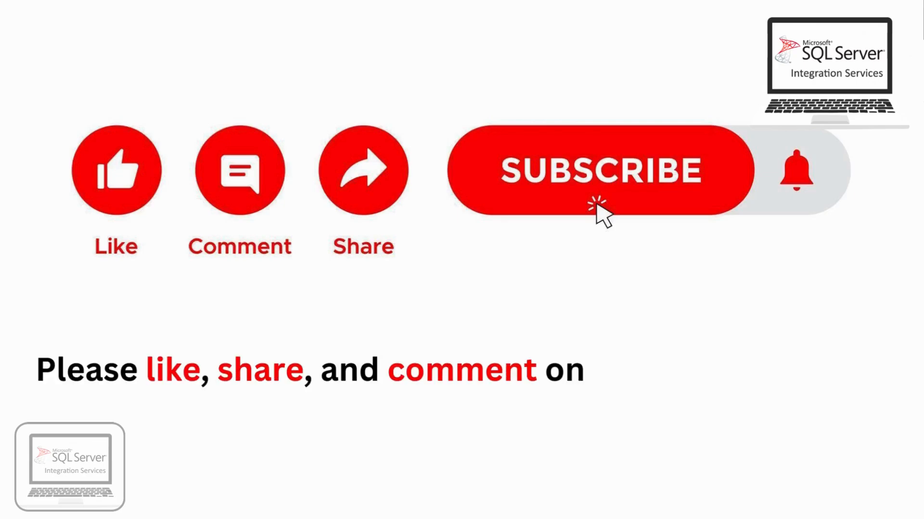